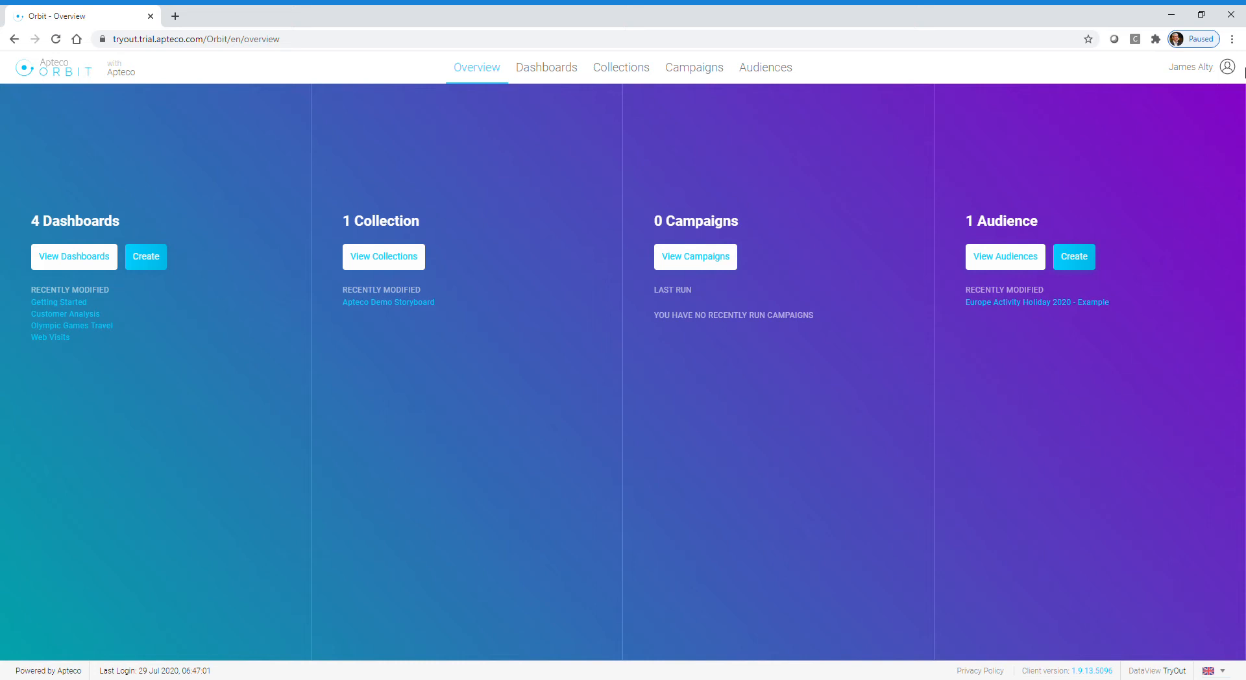
Step: Open the Orbit online Help Centre from the account options, look over its topics, and close it again
left_click(1227, 71)
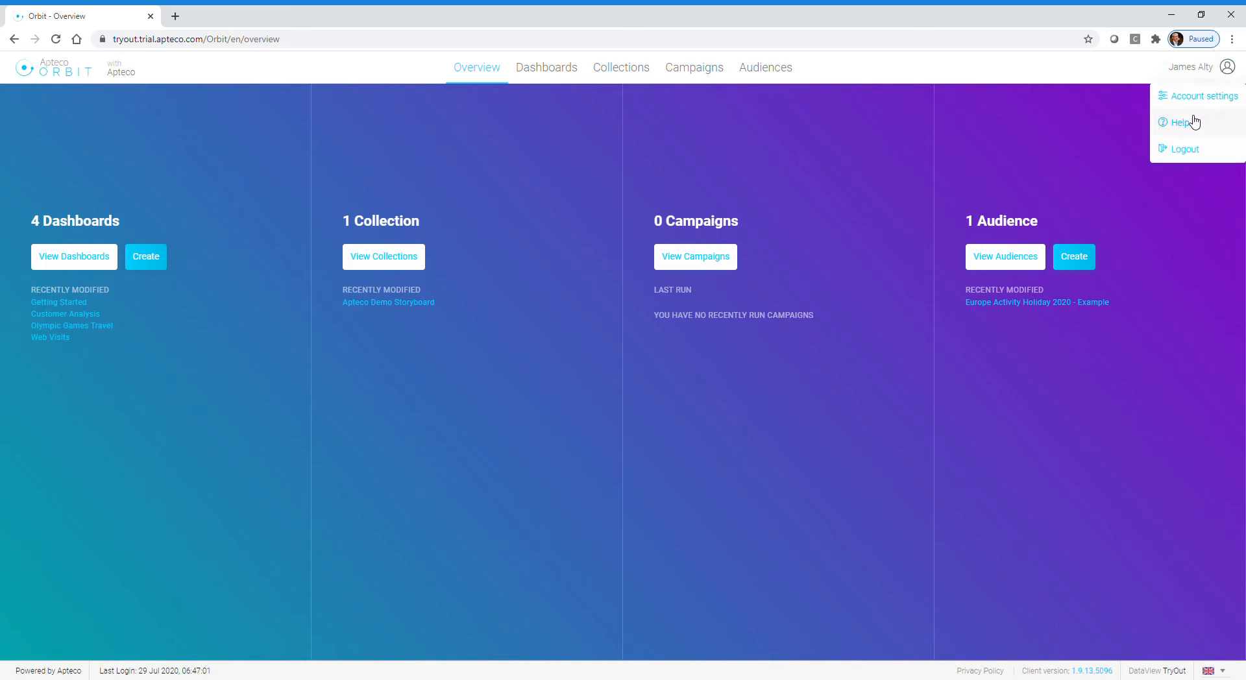
left_click(1187, 122)
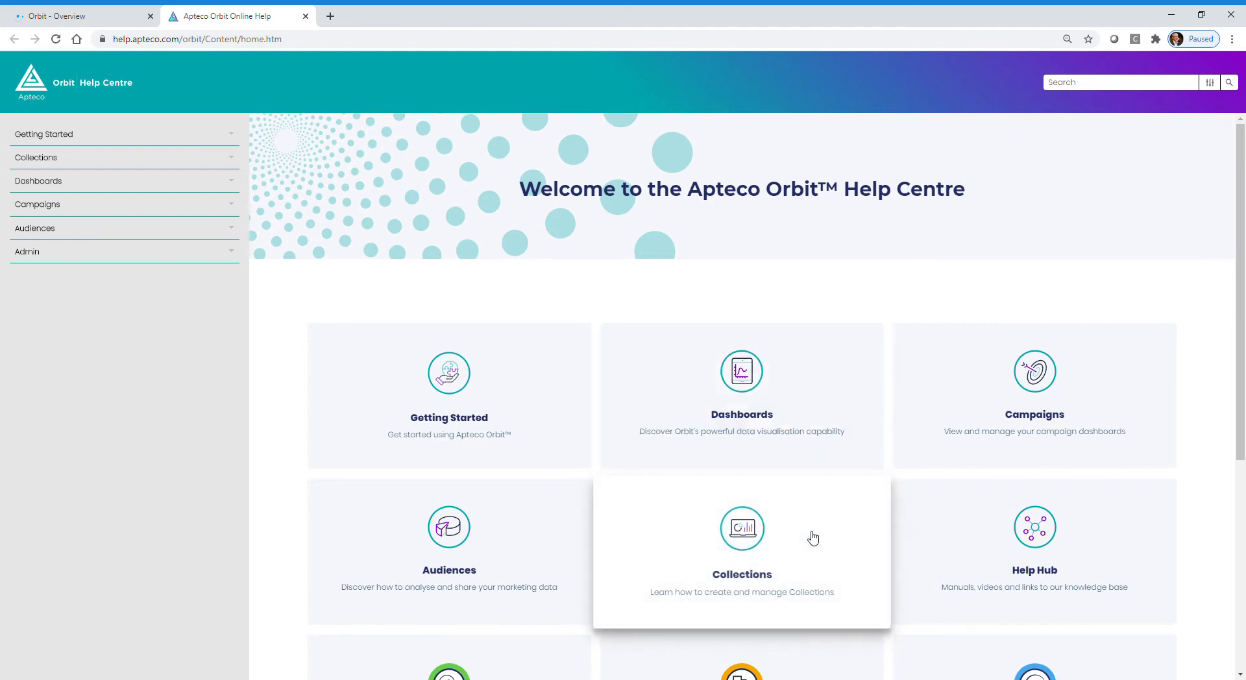
left_click(305, 17)
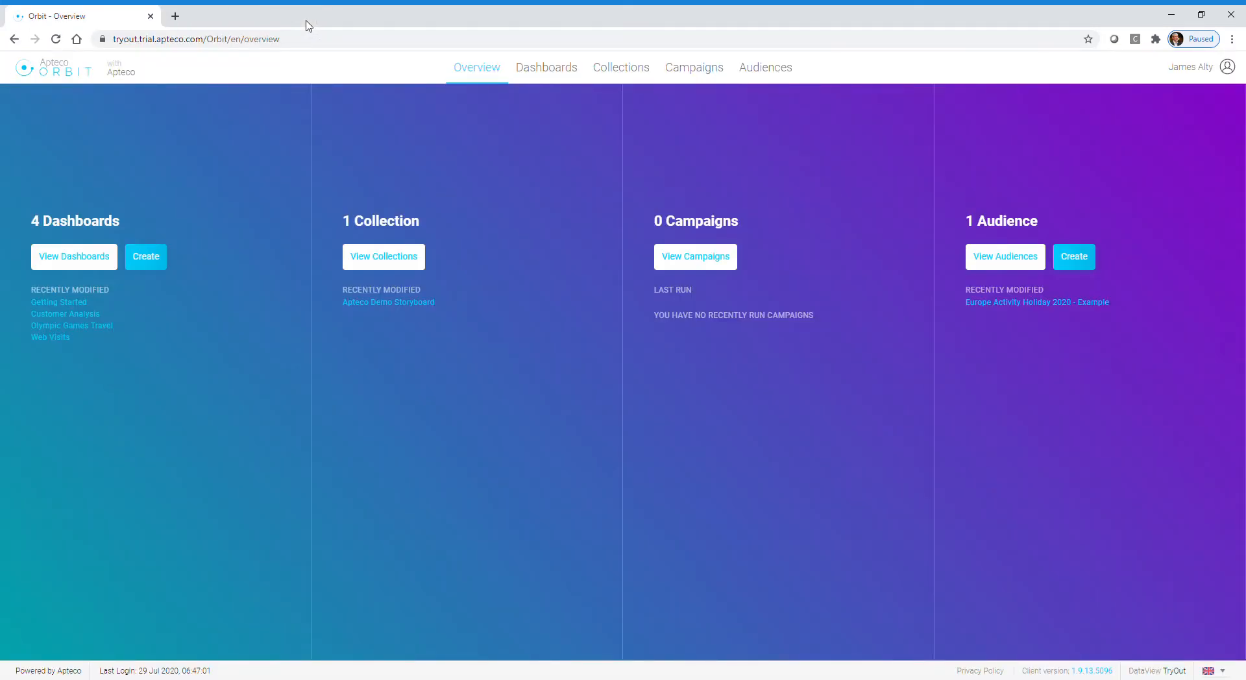
Step: Open the Getting Started dashboard and filter its customers to the Director, Professional and Manager occupations
left_click(85, 266)
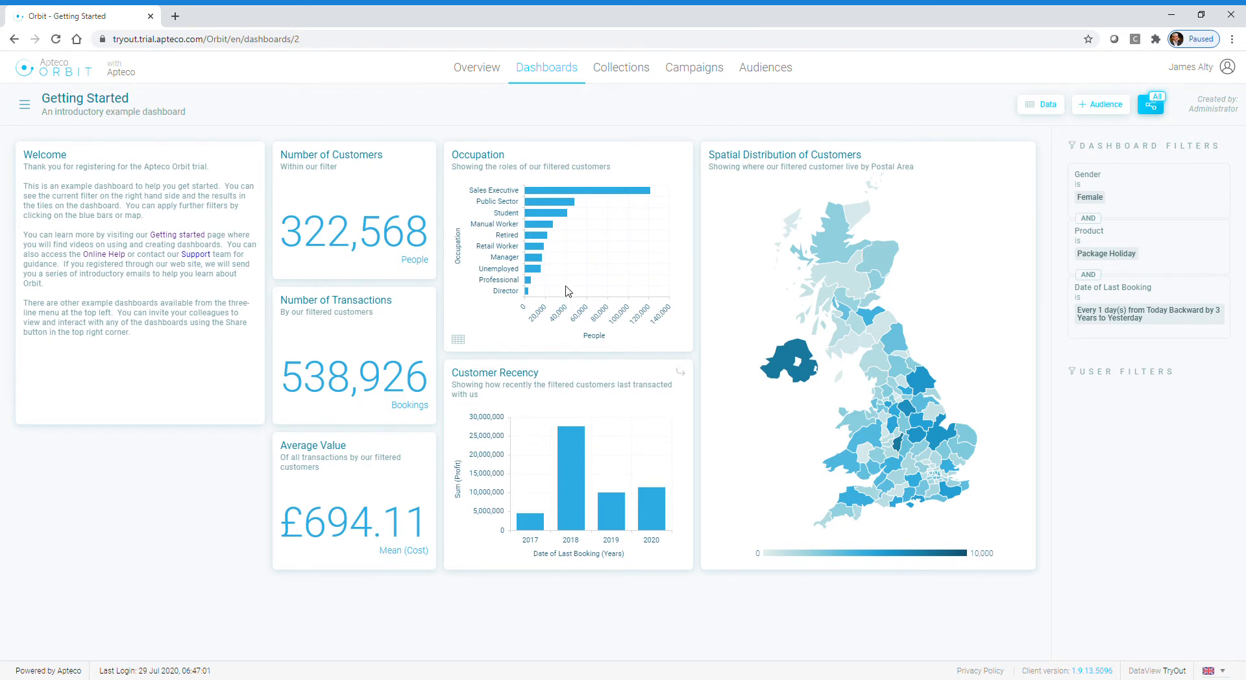
left_click(507, 293)
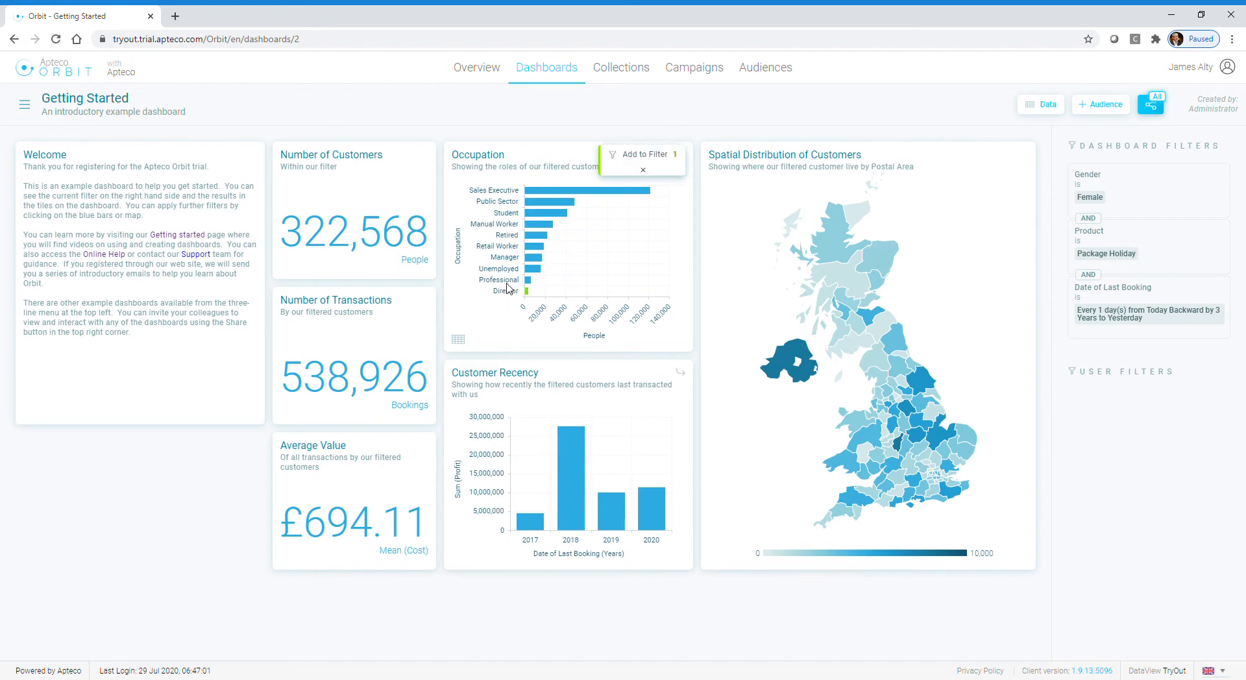
left_click(509, 279)
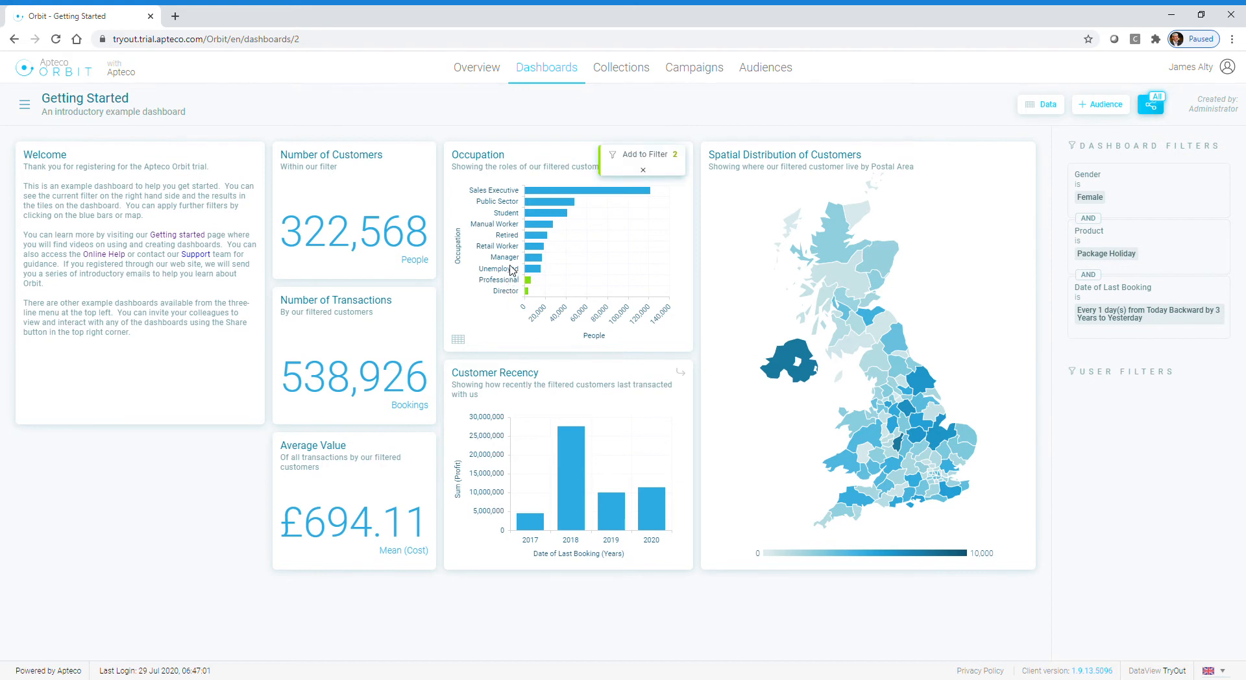
left_click(512, 257)
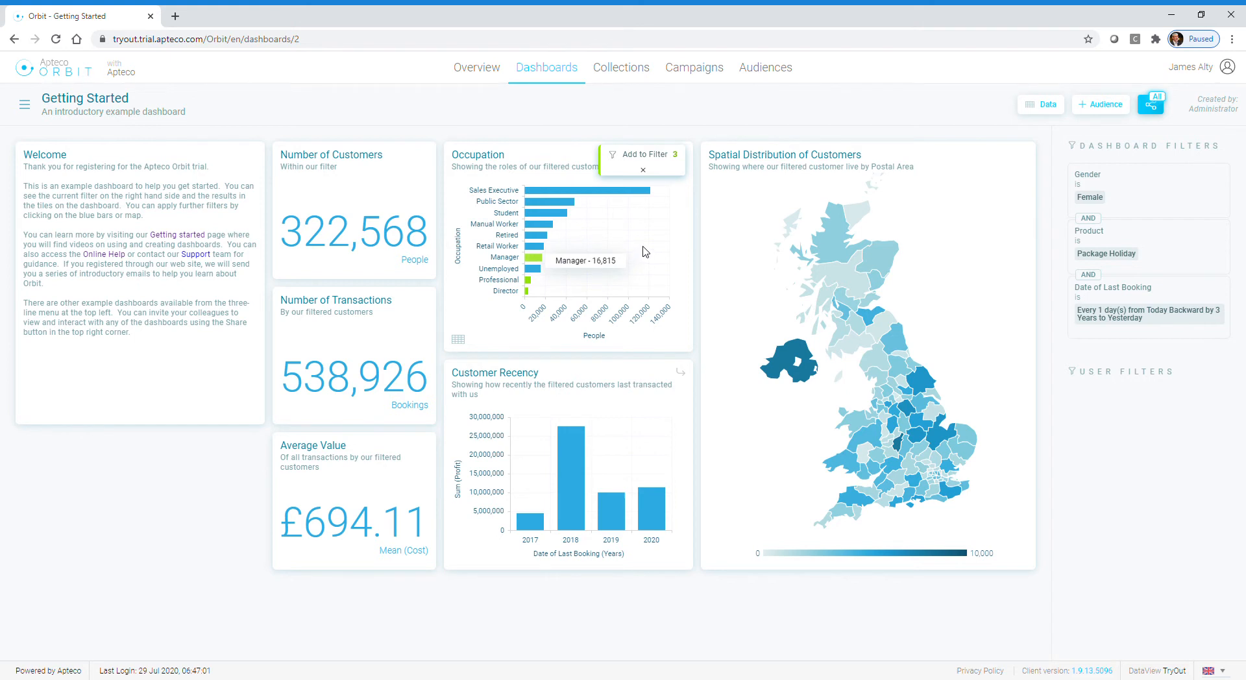
left_click(658, 162)
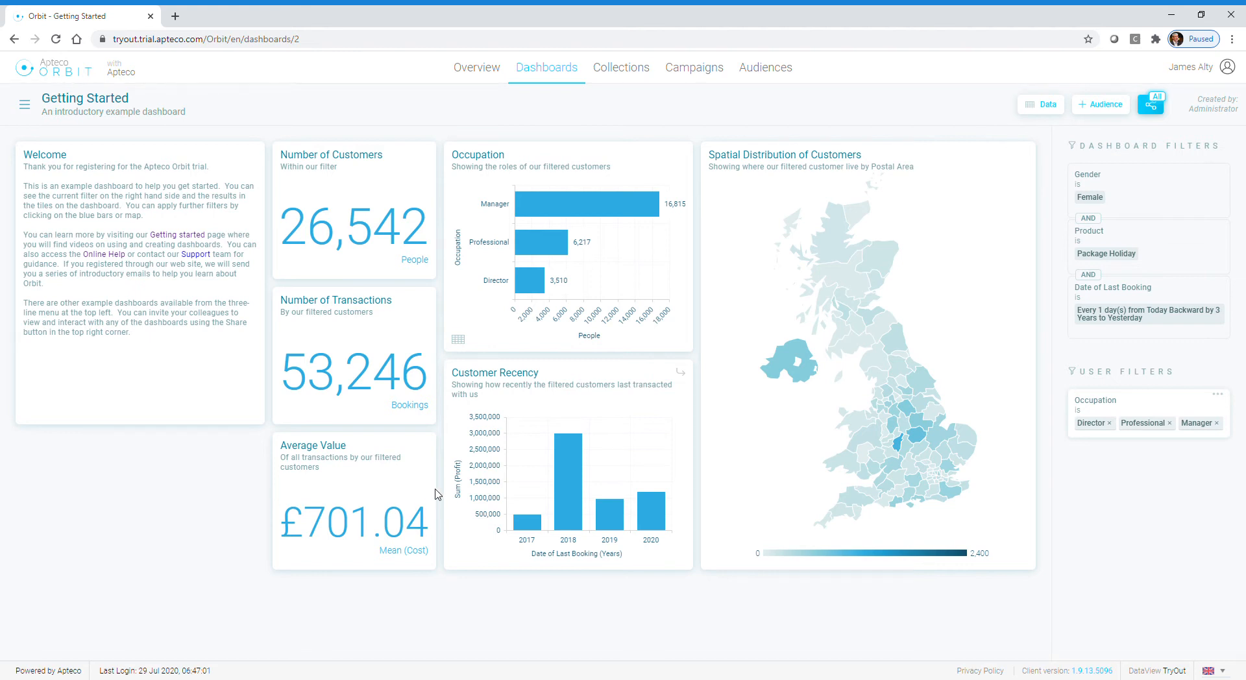
Step: Drill into 2020 in the Customer Recency chart and add Quarter 1 2020 and Quarter 2 2020 to the filter
mouse_move(652, 519)
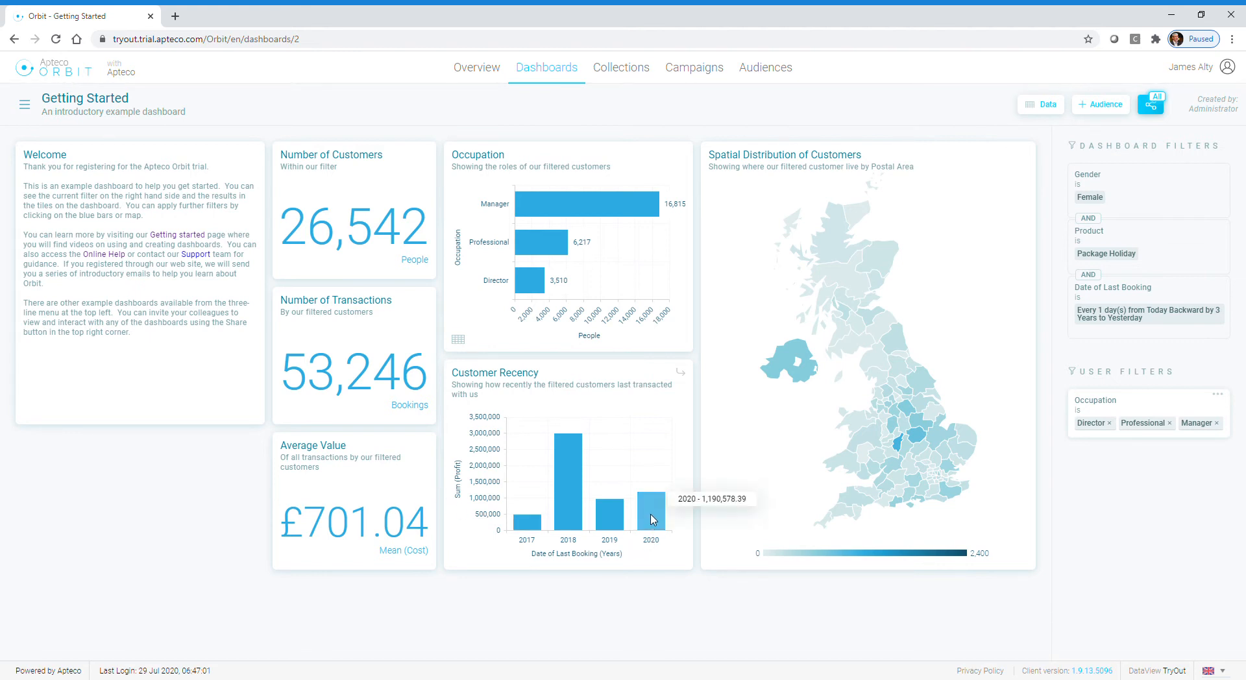
left_click(652, 519)
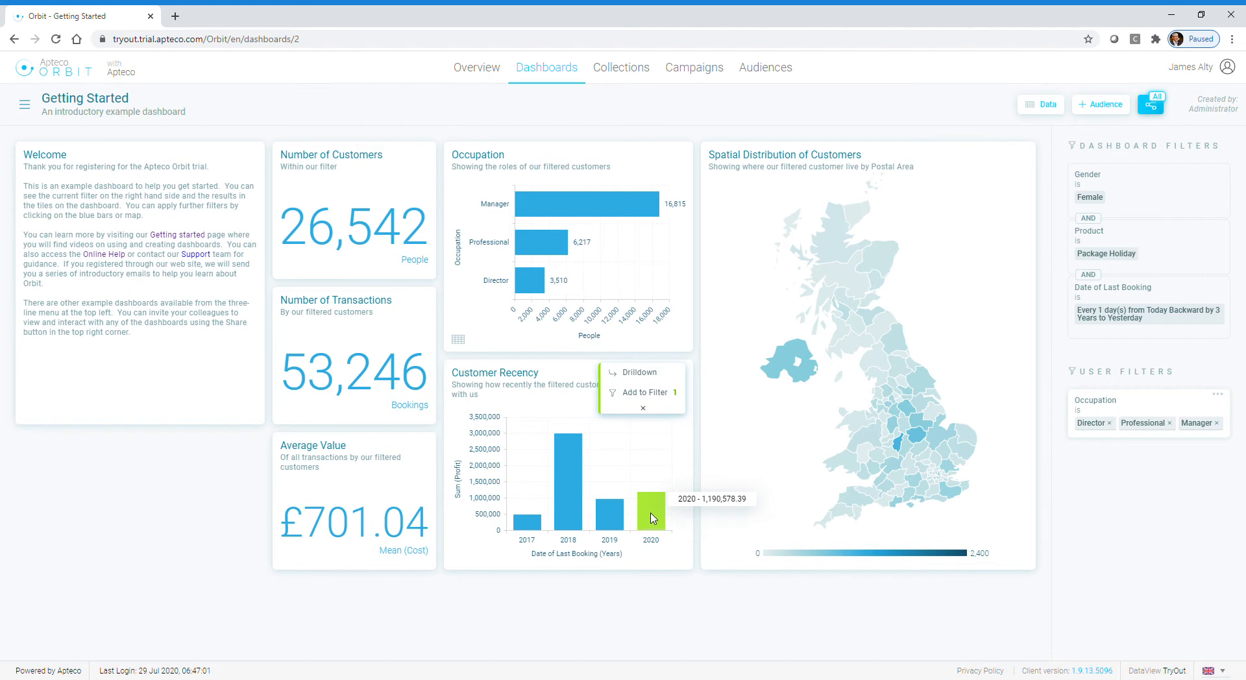
left_click(641, 376)
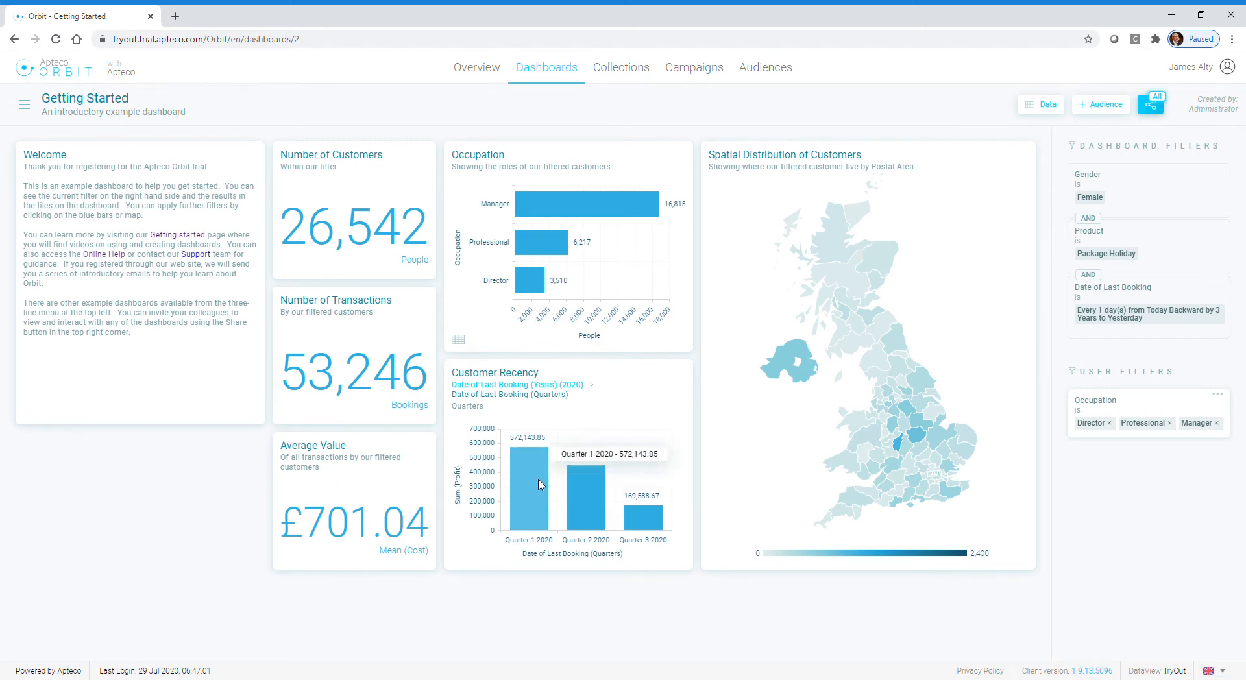
left_click(537, 491)
left_click(598, 498)
left_click(652, 398)
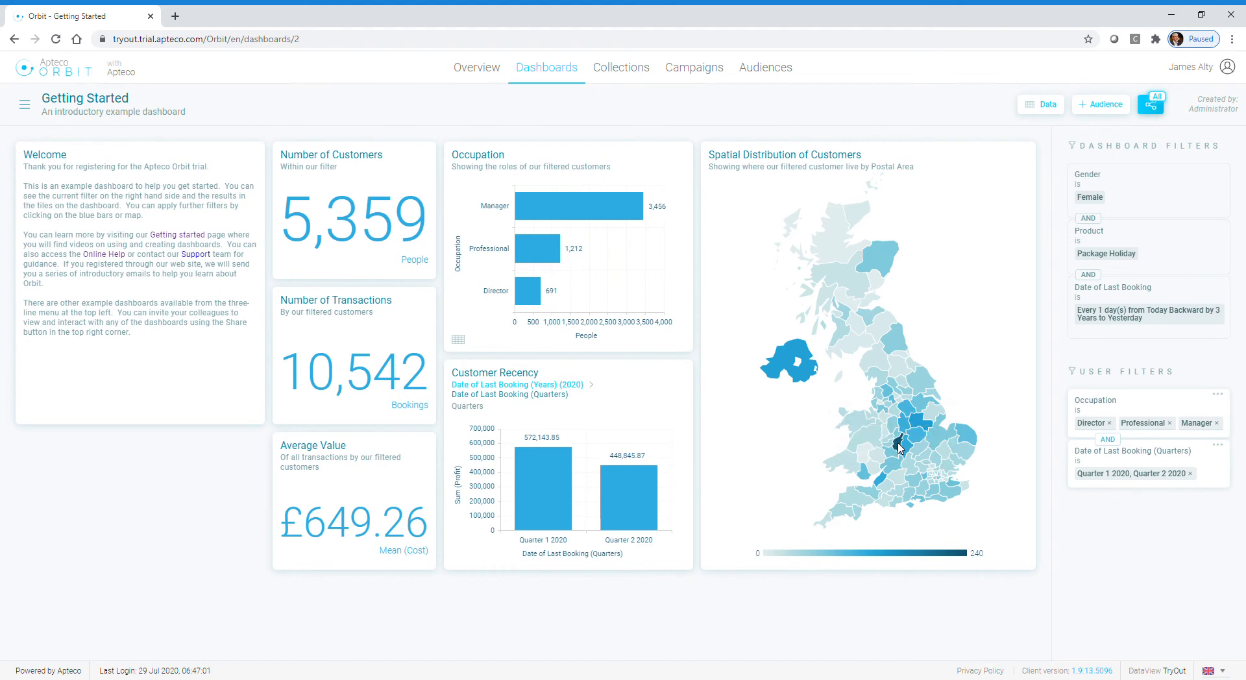
Step: Filter the customer map to seven Midlands postal areas, including Birmingham, Coventry, Northampton, Leicester and Nottingham
mouse_move(900, 448)
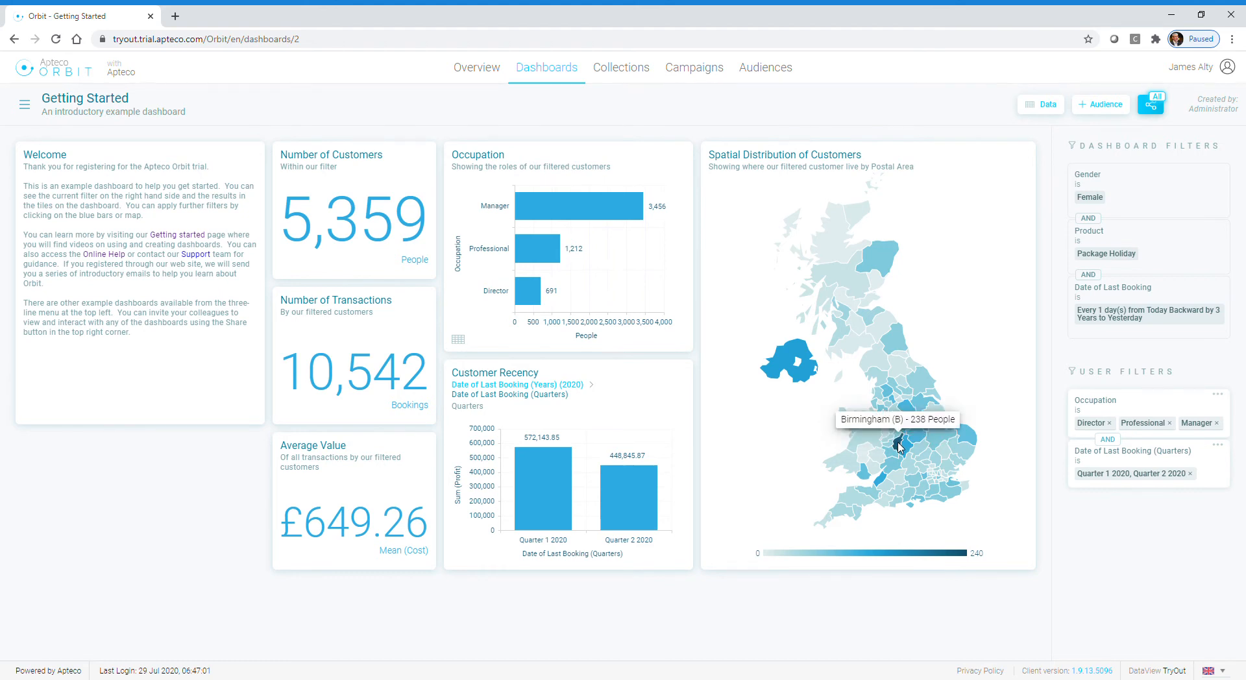
left_click(900, 445)
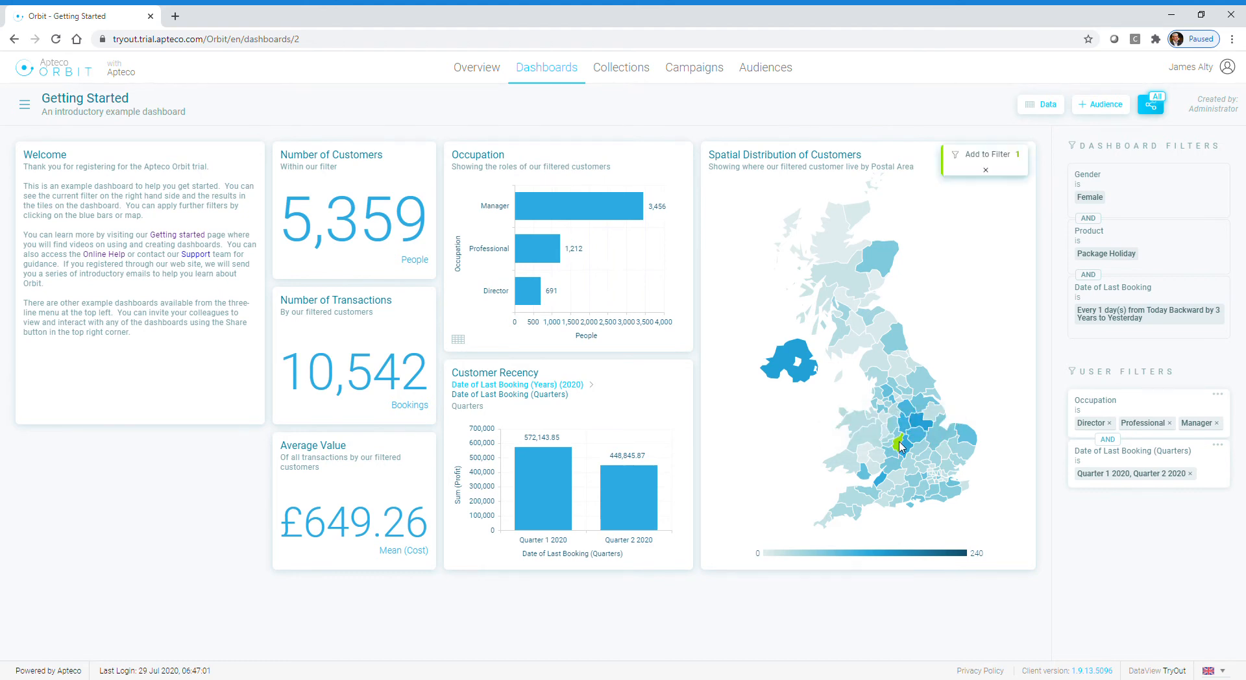
left_click(906, 448)
left_click(920, 449)
left_click(917, 435)
left_click(921, 422)
left_click(907, 427)
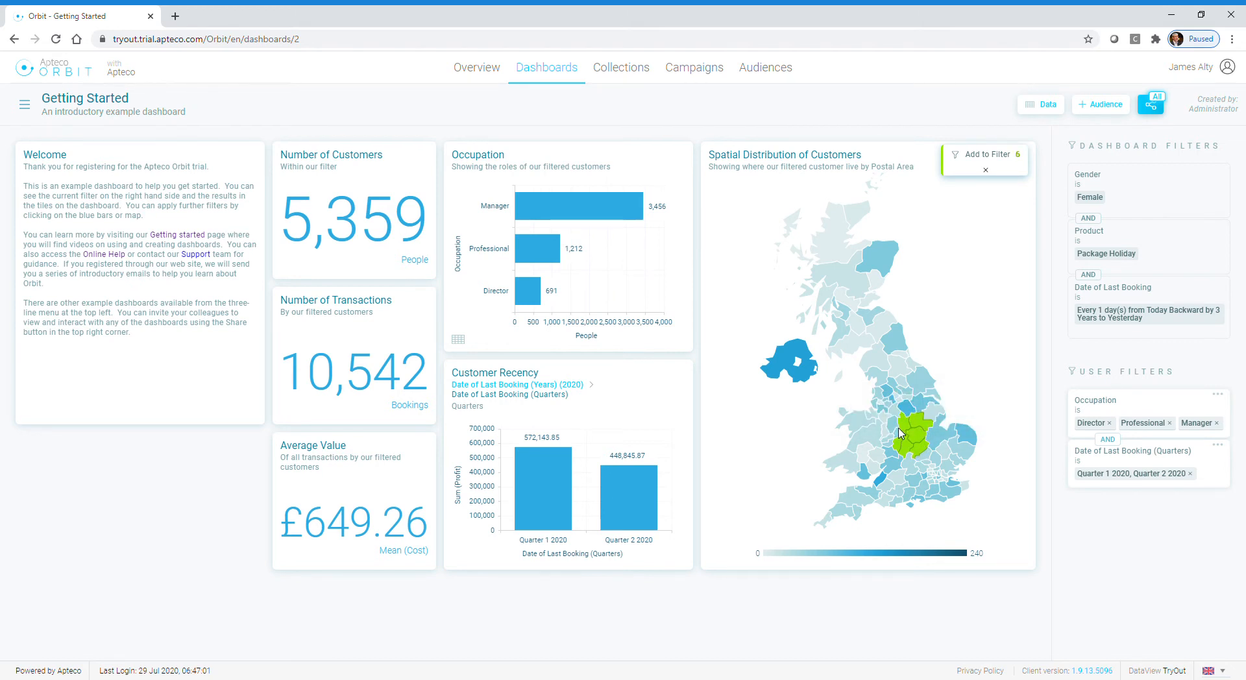
left_click(900, 439)
left_click(1007, 158)
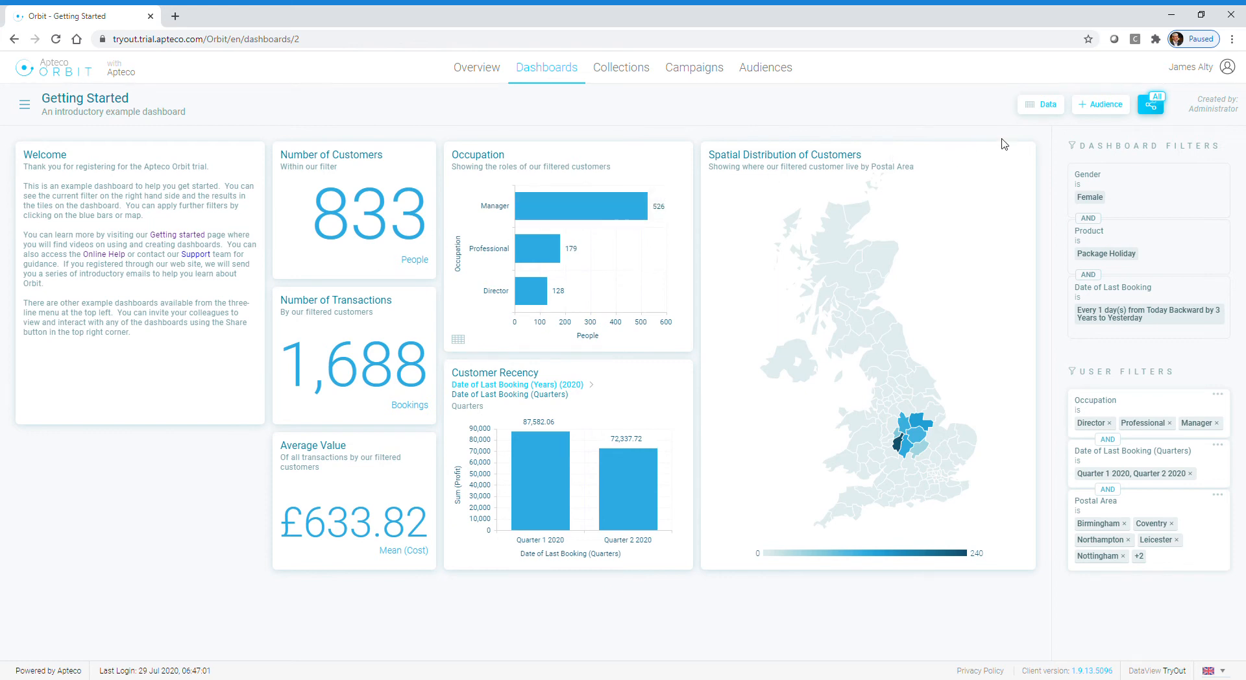
Step: Review the underlying data records for the filtered customers, then close the table
left_click(1046, 107)
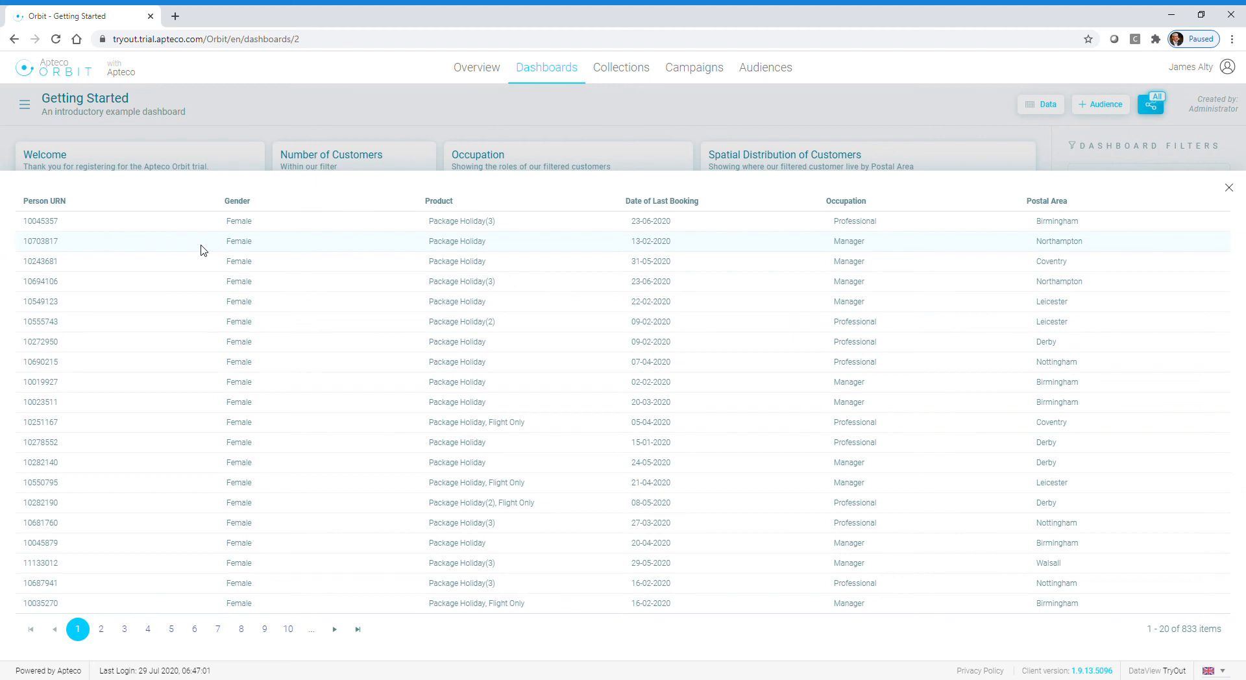
left_click(1235, 192)
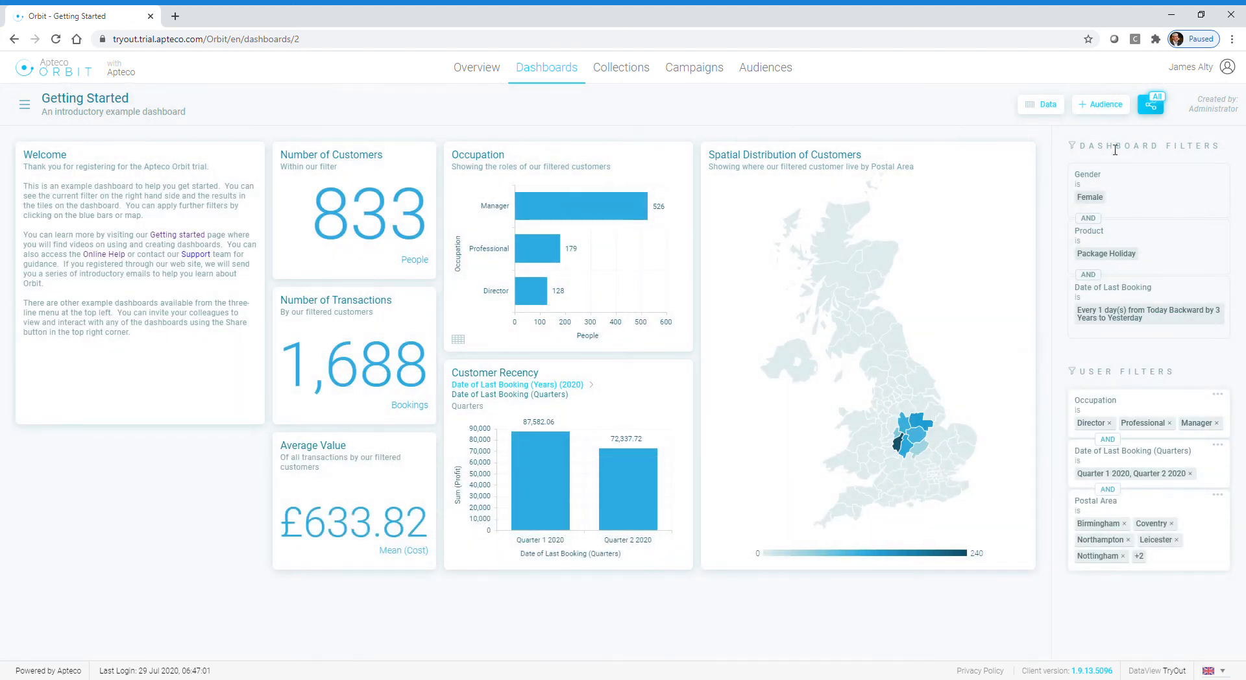
Step: Create an audience named "Example Campaign Audience" from the filtered dashboard selection
left_click(1105, 105)
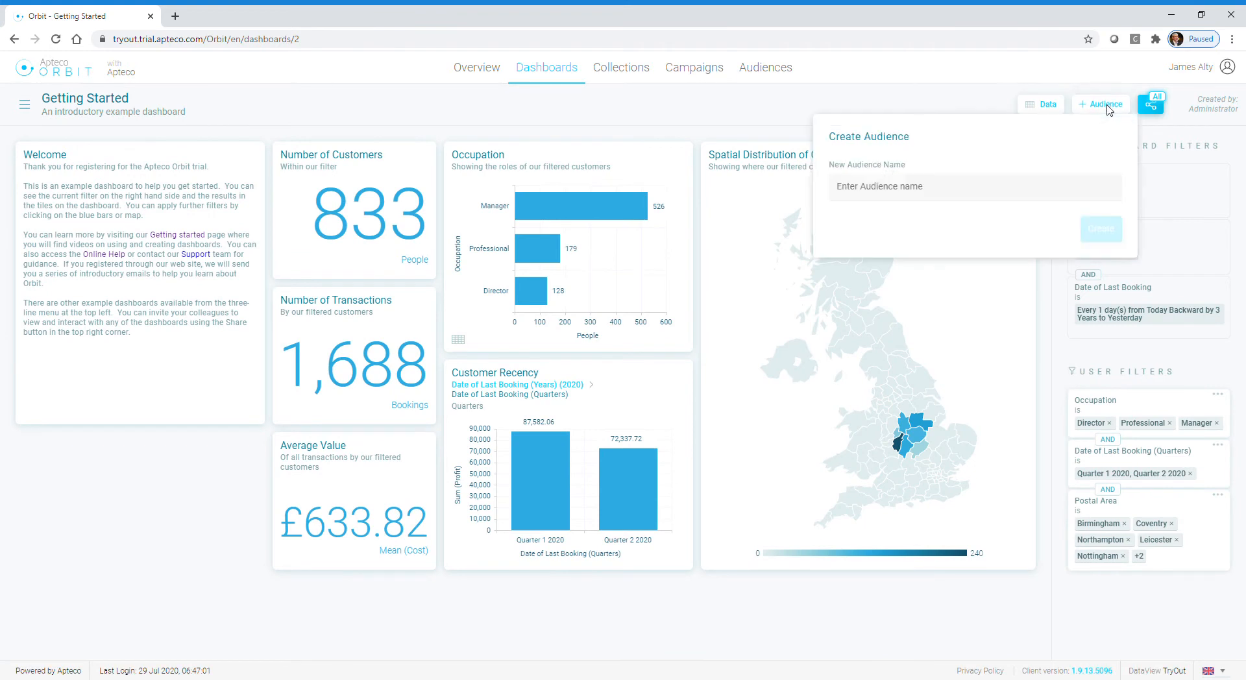
left_click(933, 195)
type("Example")
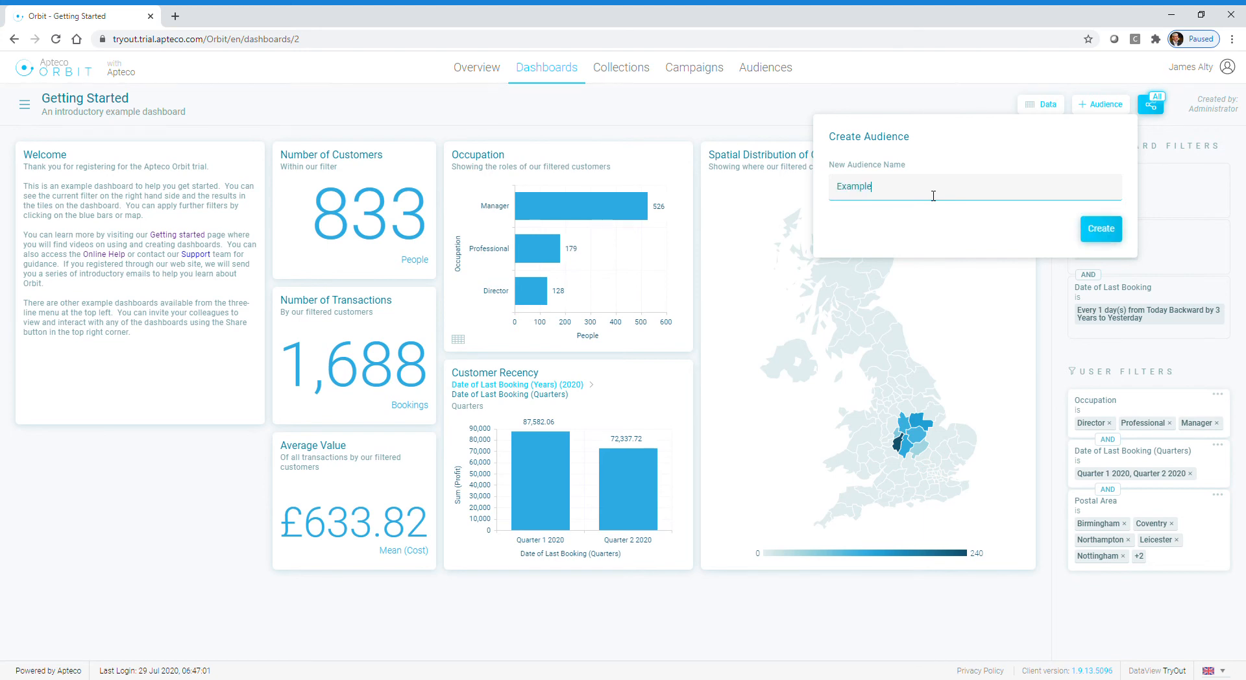
type(" Campaign Audience")
left_click(1101, 229)
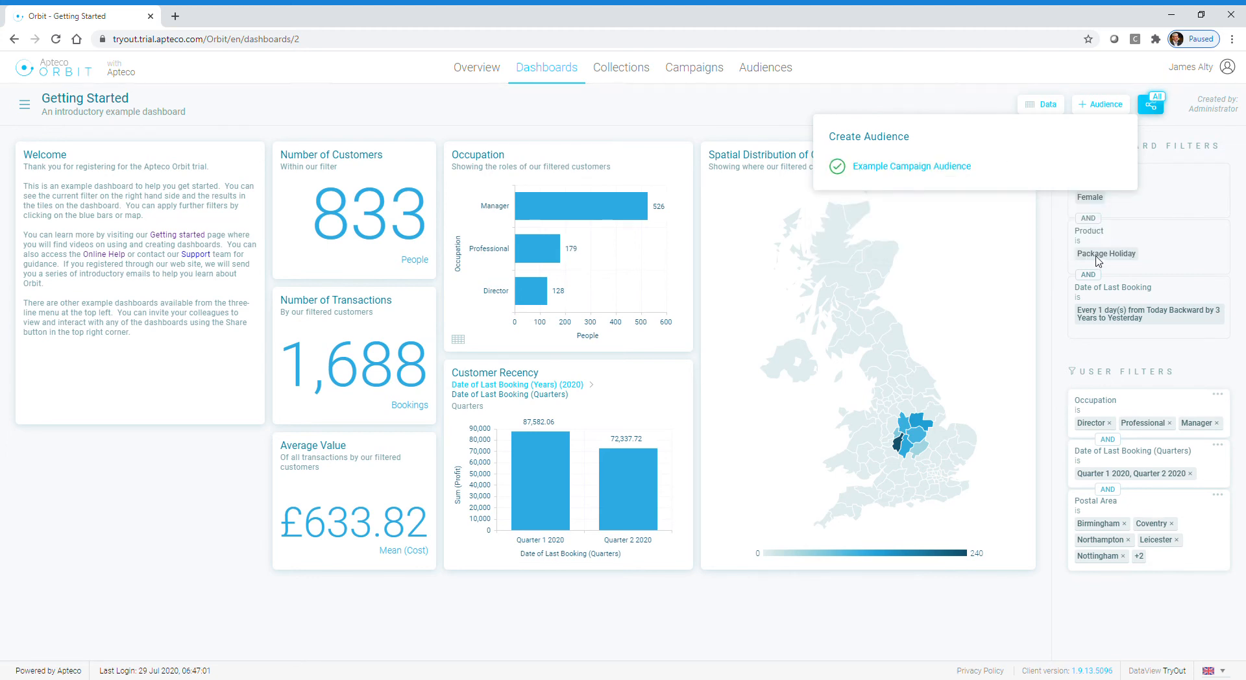
Step: Open the Example Campaign Audience and examine the selection criteria it includes
left_click(899, 167)
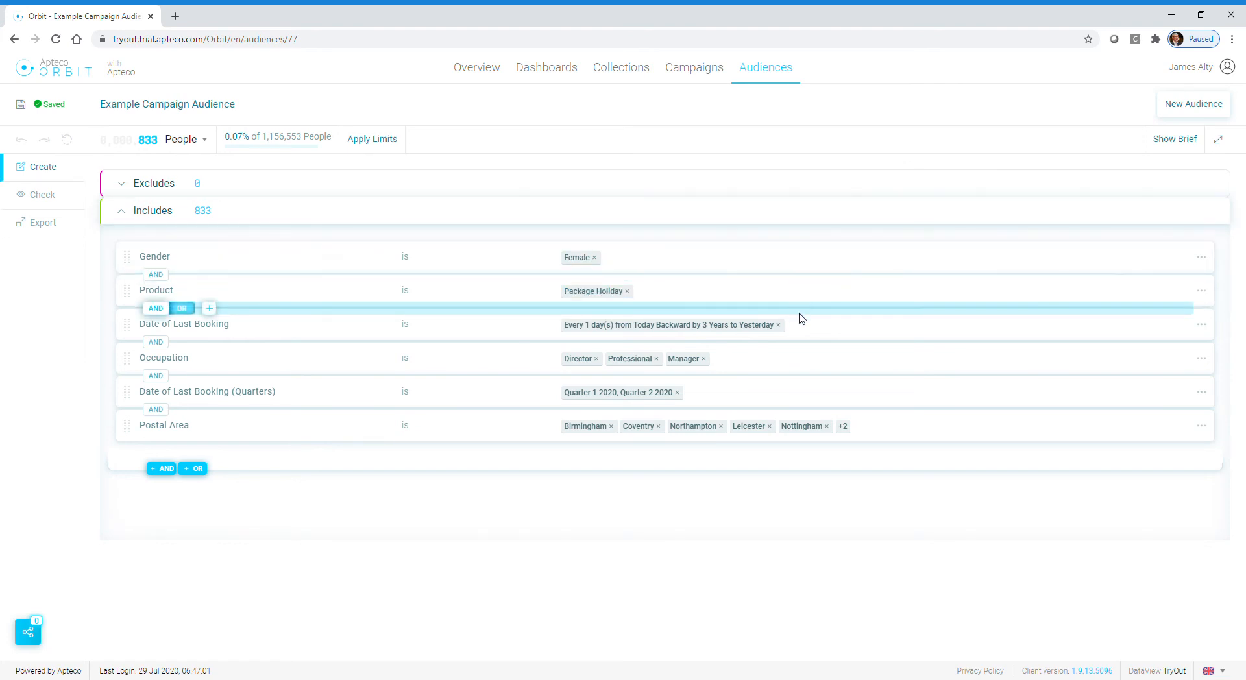
mouse_move(811, 328)
mouse_move(811, 365)
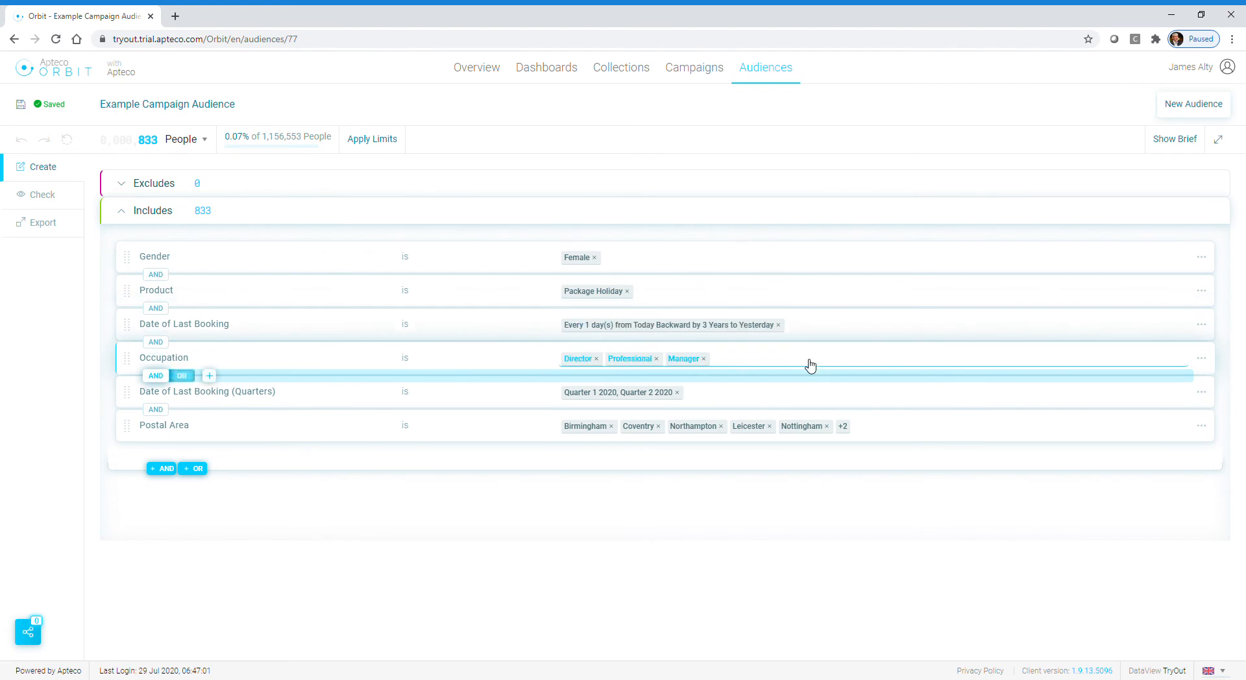
mouse_move(798, 392)
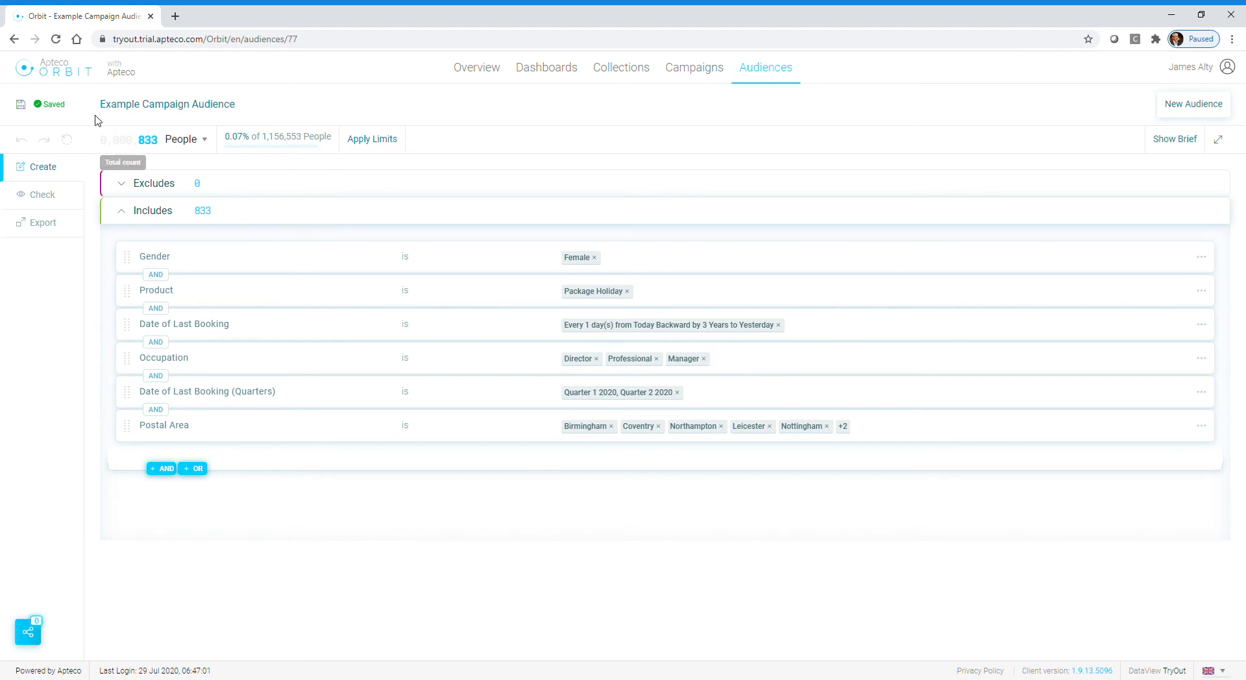
Step: Return to the Getting Started dashboard and open the Web Visits dashboard from the ones shared to me
left_click(15, 40)
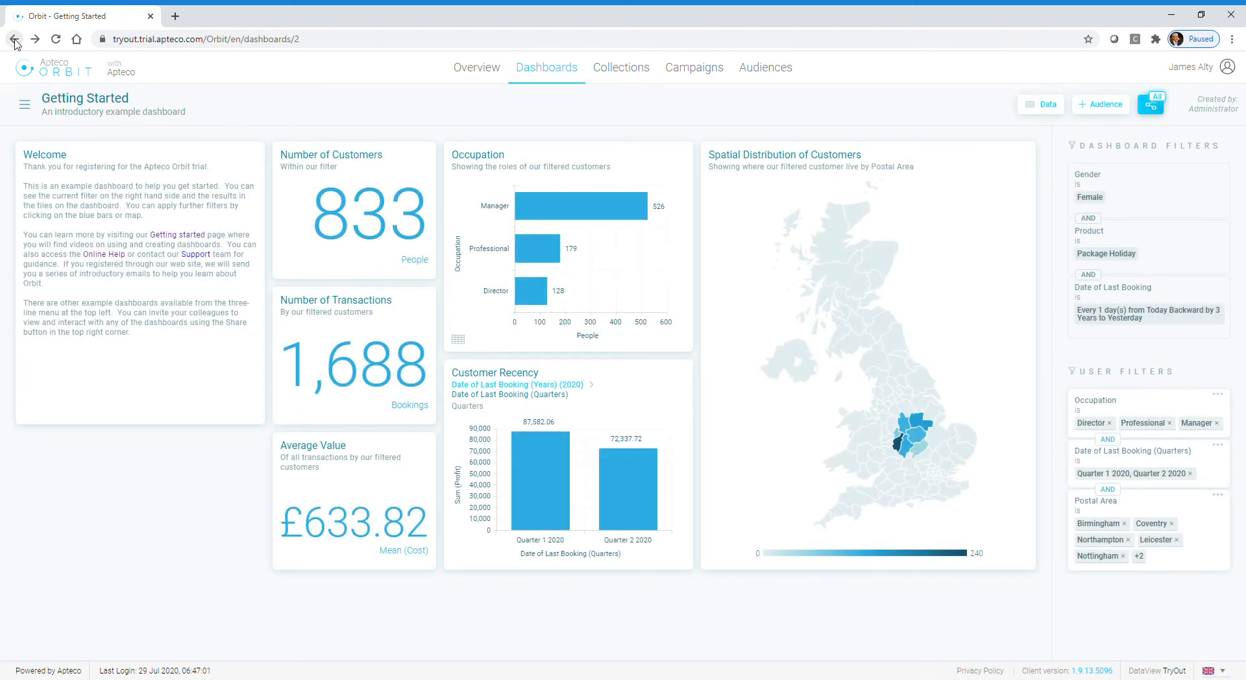
left_click(26, 105)
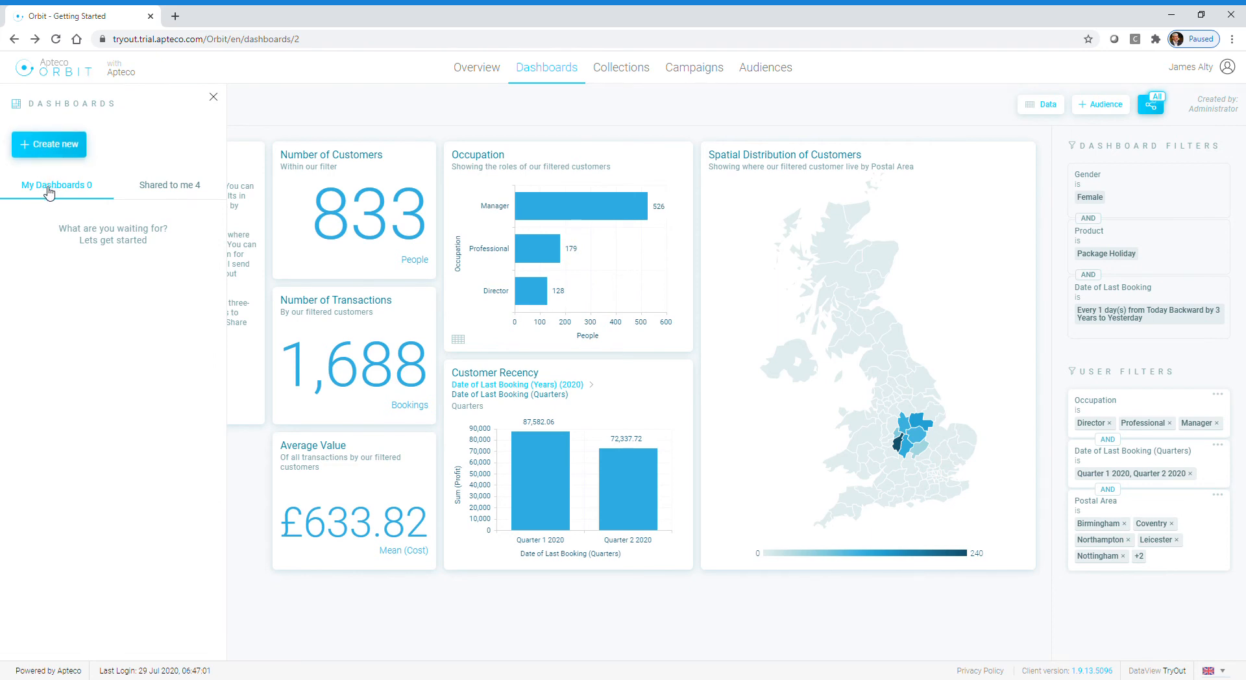
left_click(154, 189)
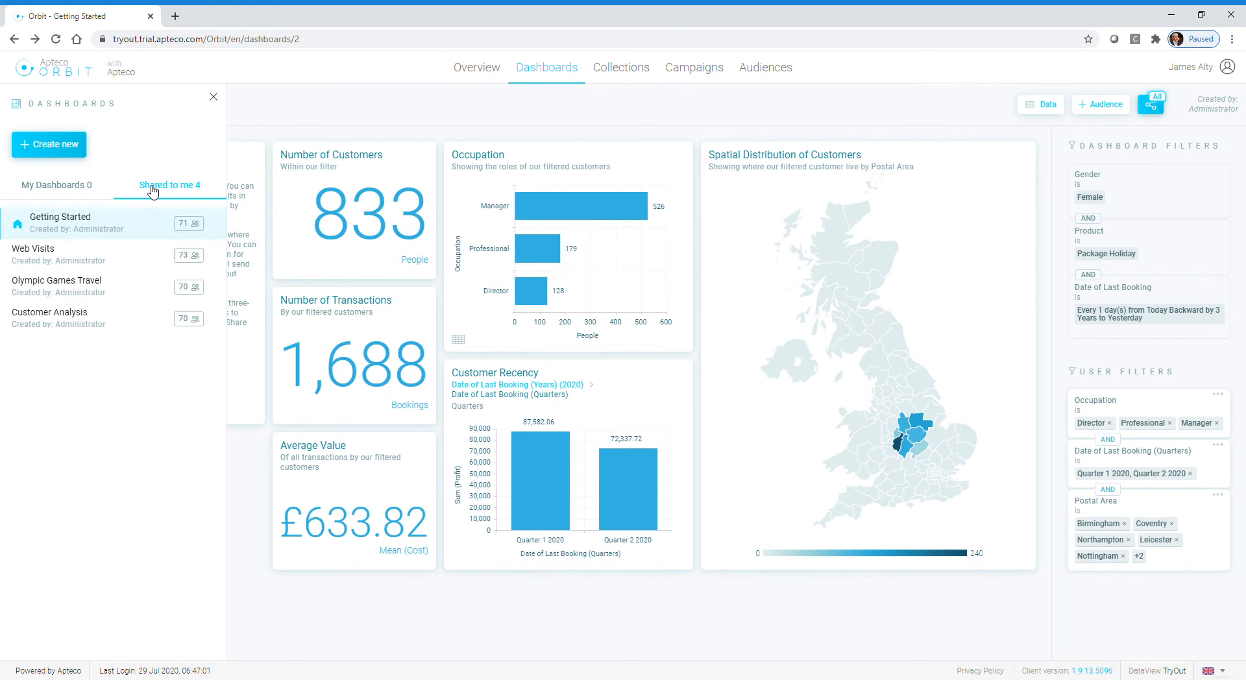
left_click(98, 259)
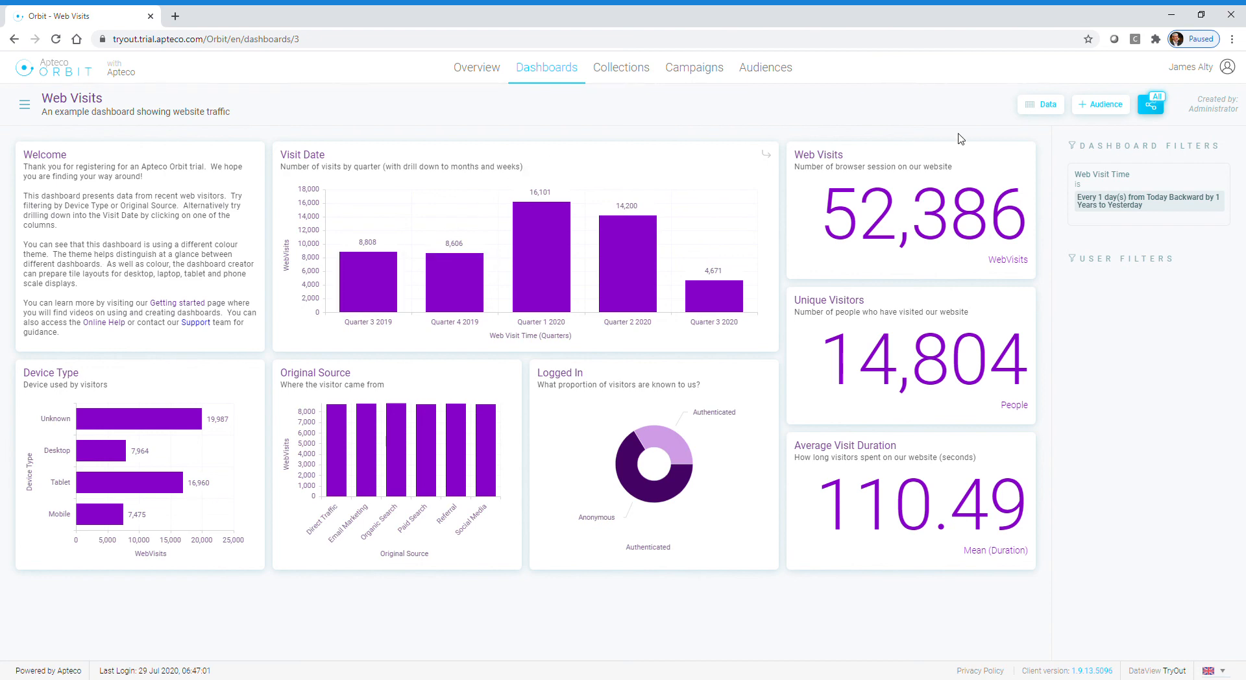
Step: Start sharing the Web Visits dashboard and add the recipient's e-mail address to share with
left_click(1159, 110)
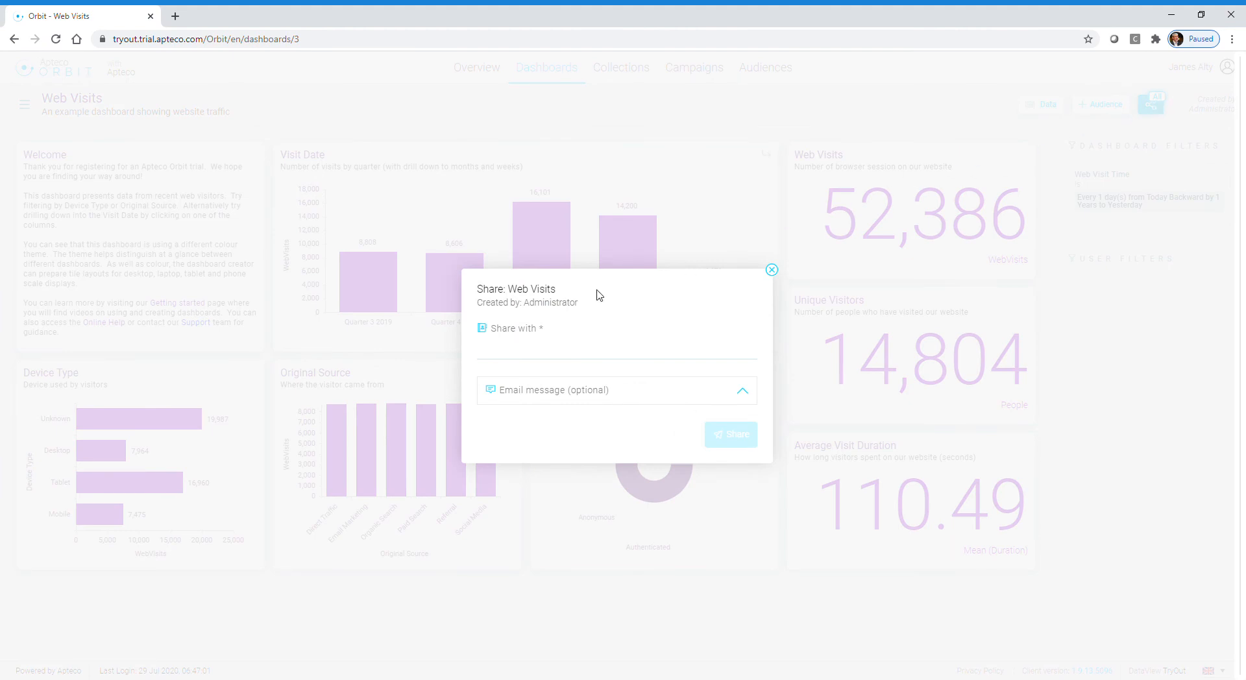
left_click(566, 350)
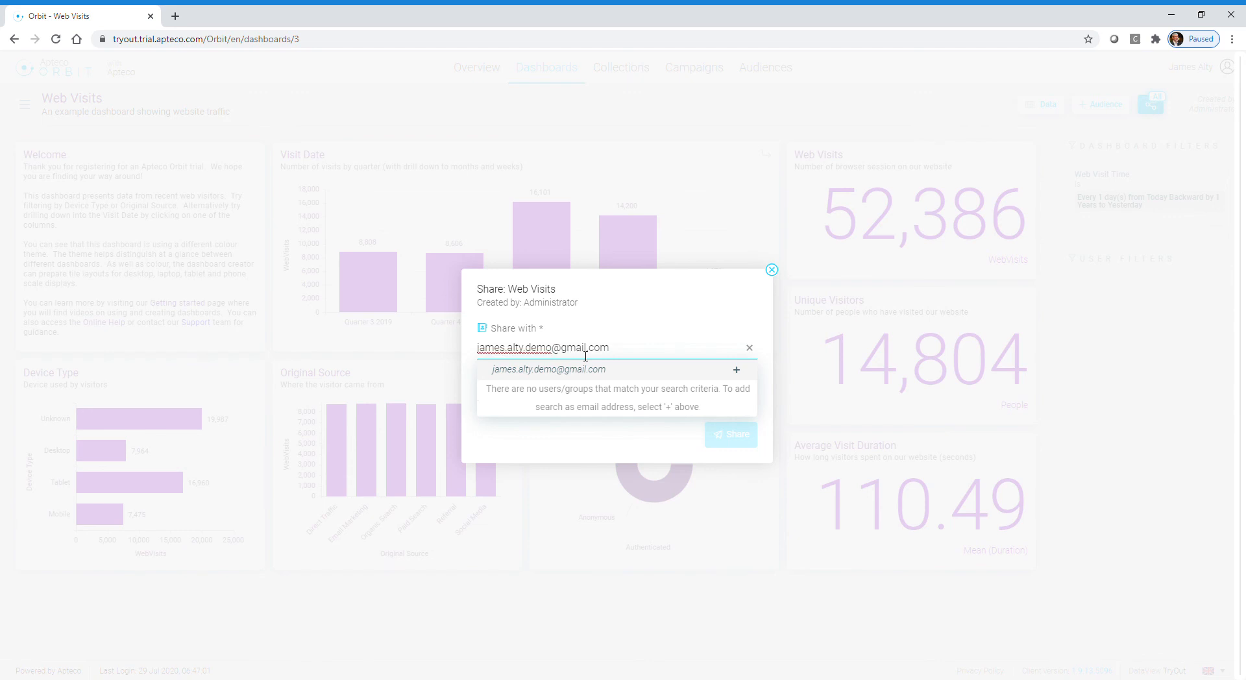
left_click(594, 370)
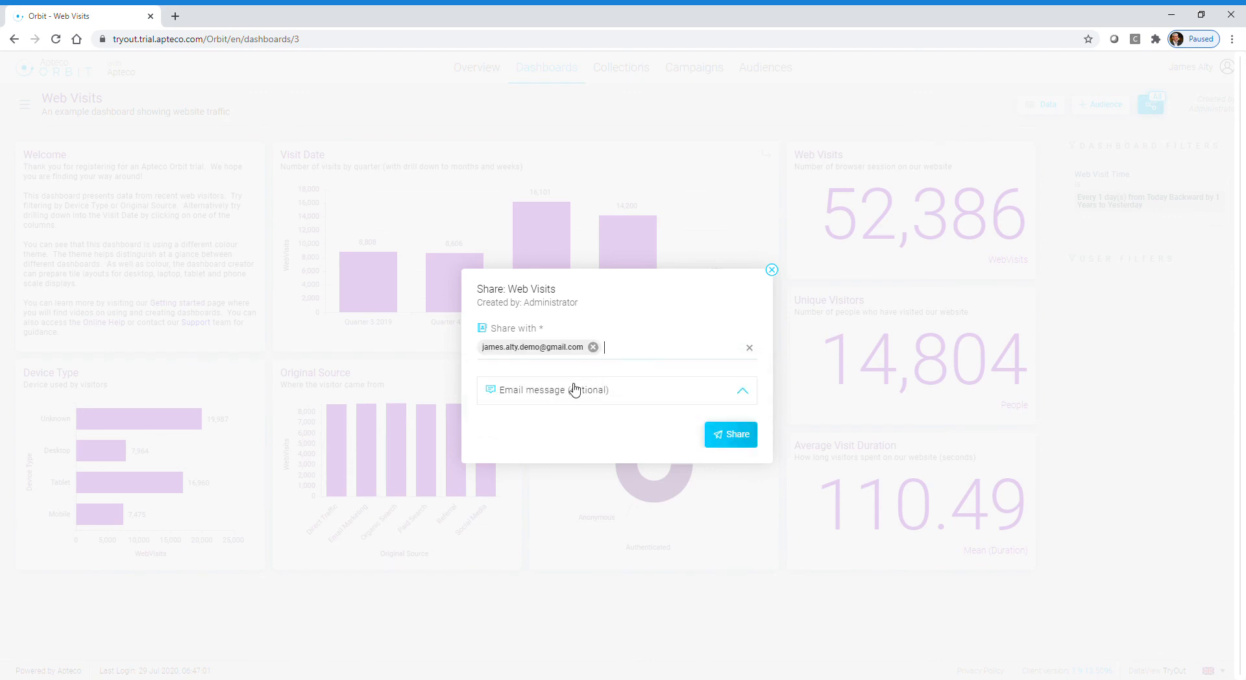
Step: Include the e-mail message "An example dashboard from the Apteco Orbit trial system" and share the dashboard
left_click(568, 392)
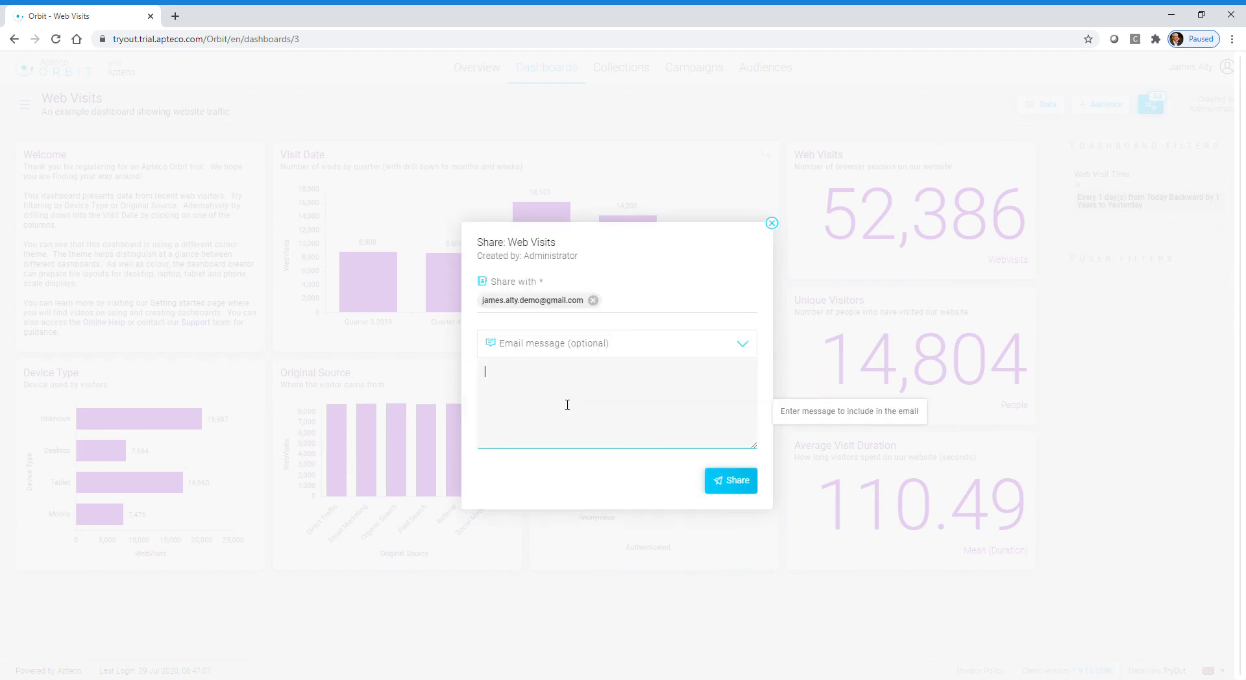
type("An example dashboard from the Apteco Orb")
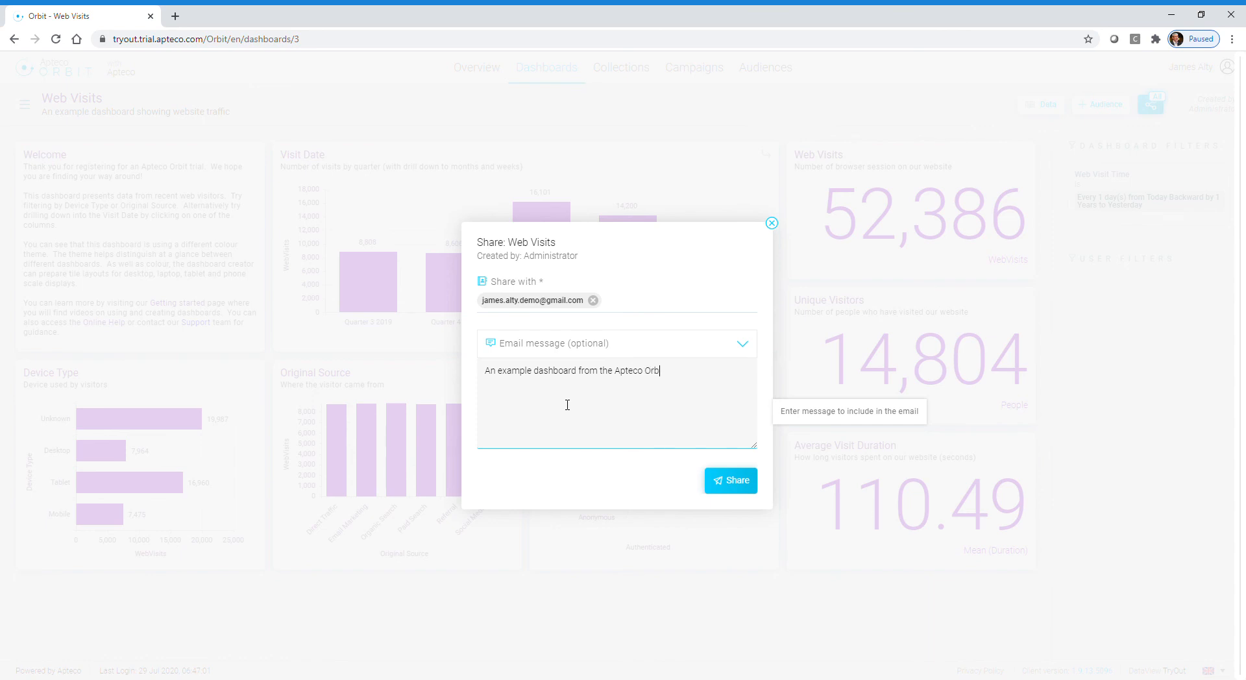
type("it trial system")
left_click(722, 484)
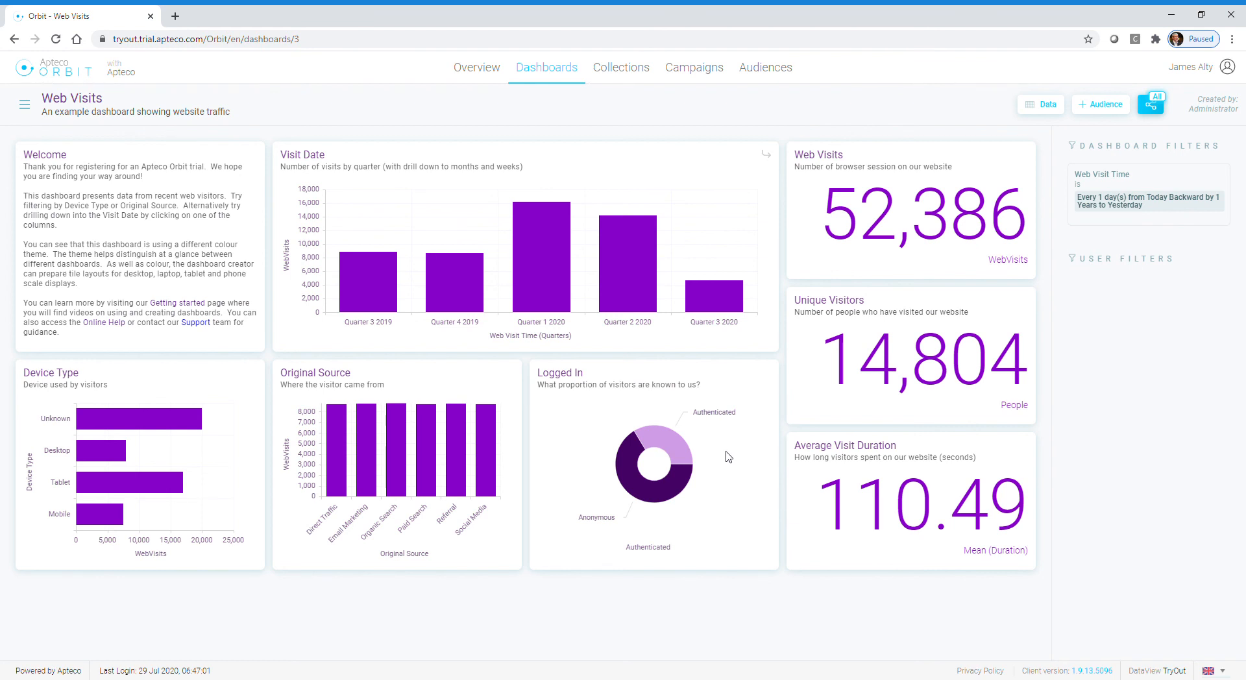
Step: Go back to the Overview page
left_click(485, 79)
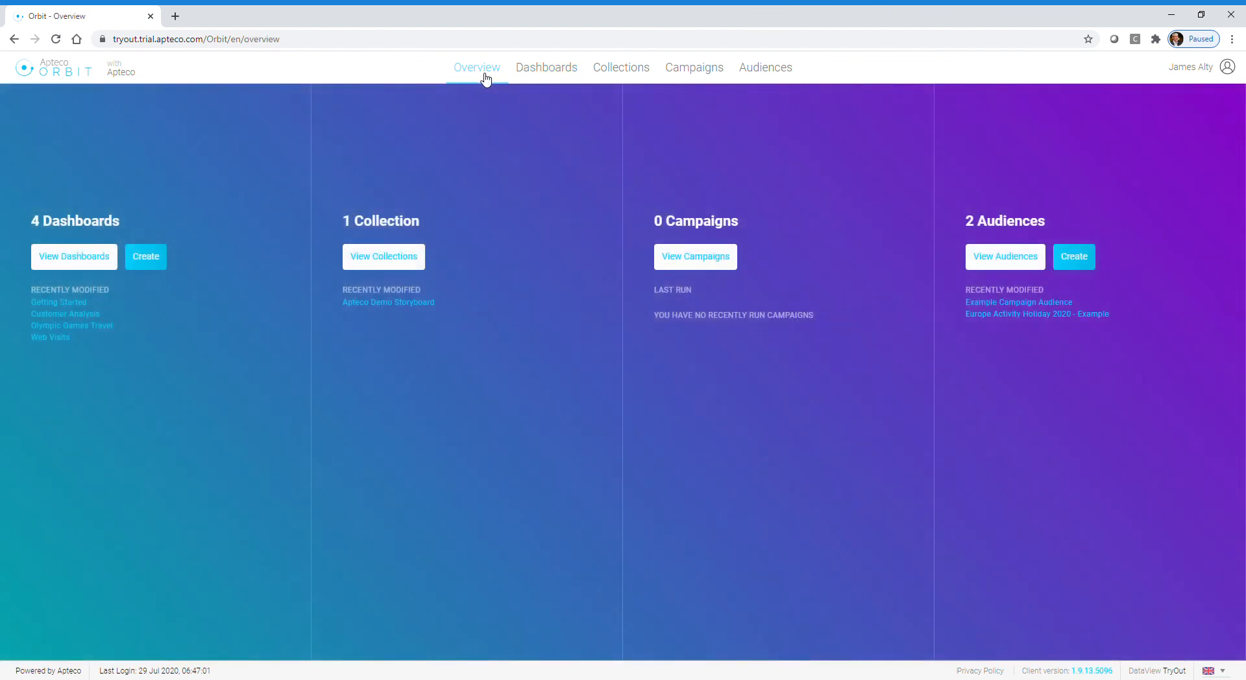